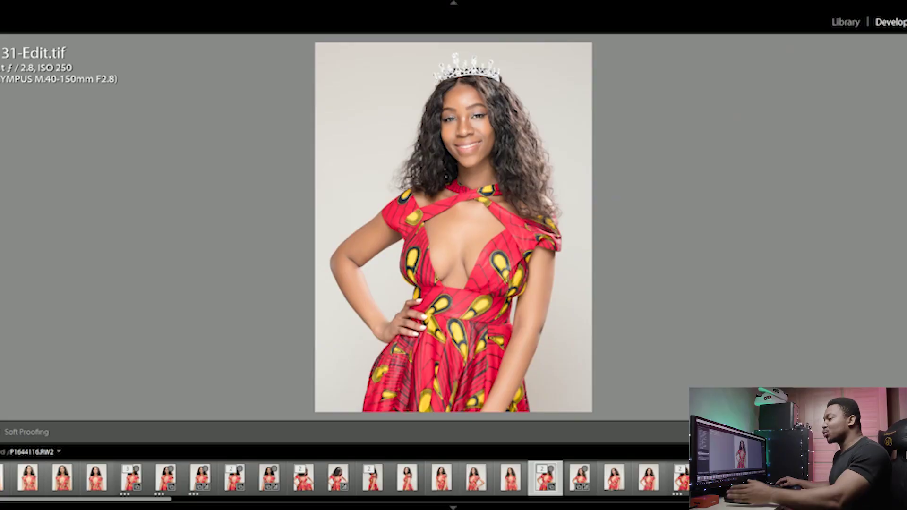
- Zoom in on the model's face and load P1644131.RW2 from the filmstrip in Develop
scroll(345, 476, down, 10)
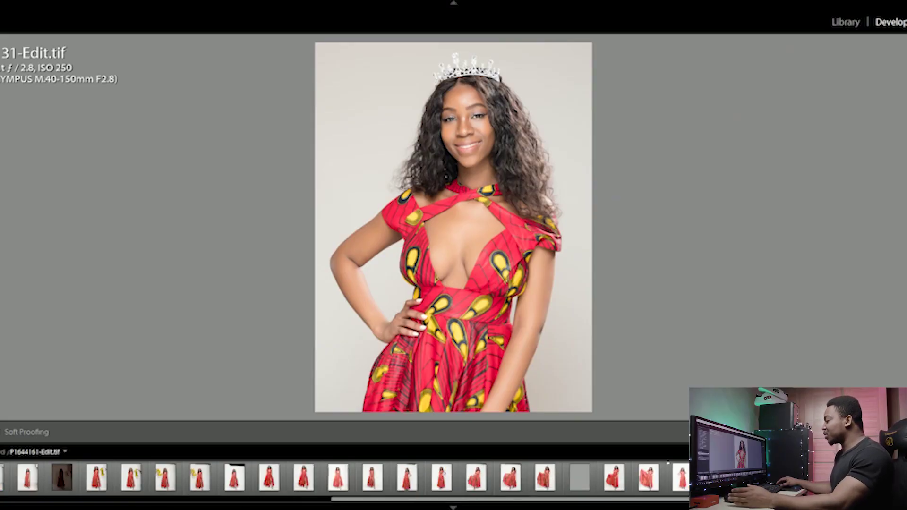
scroll(345, 477, up, 10)
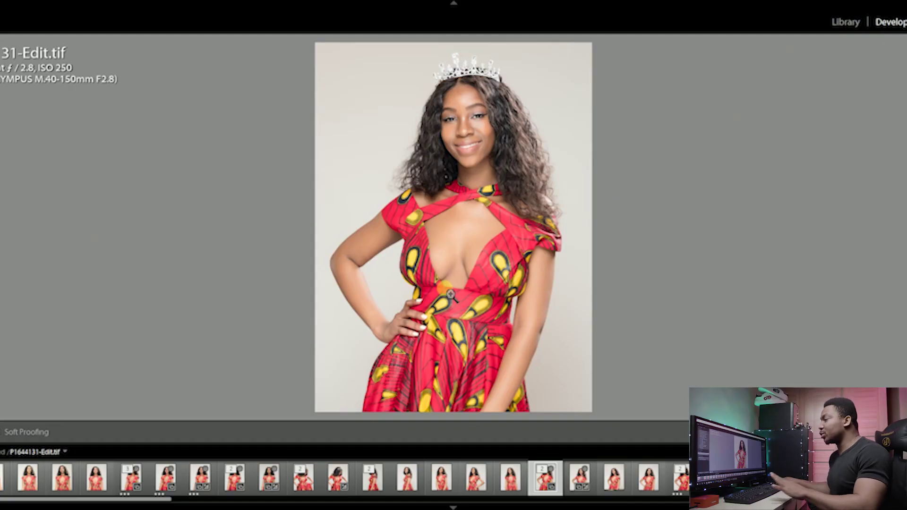
click(489, 124)
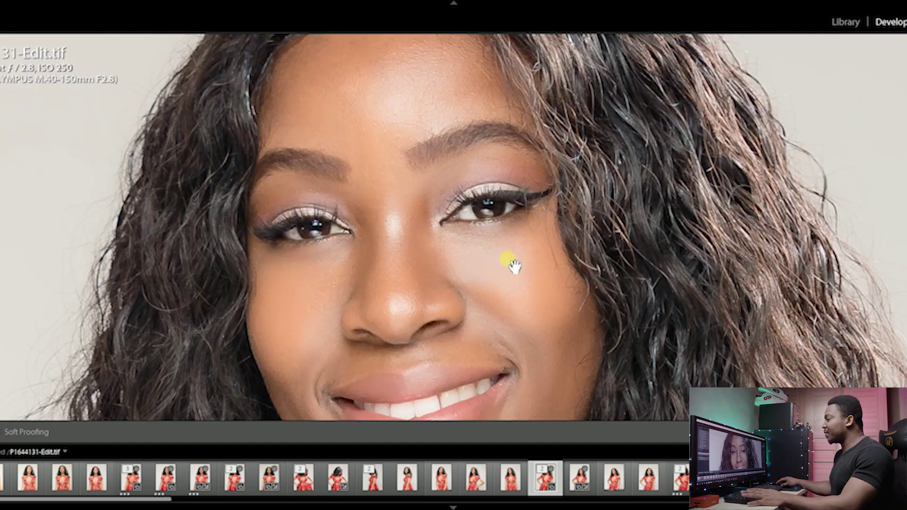
click(575, 481)
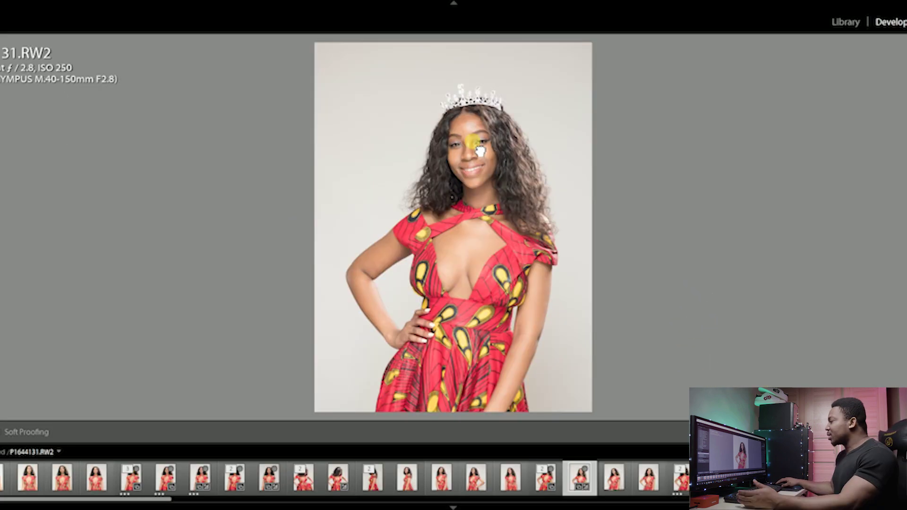
- Return to Fit, reselect P1644131.RW2, and magnify to 1:1 centred on the face
click(479, 151)
click(480, 151)
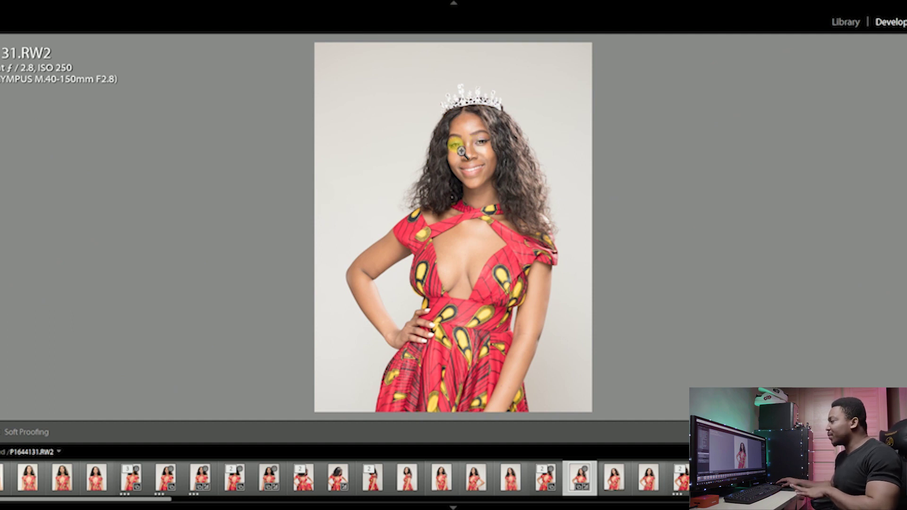
click(539, 477)
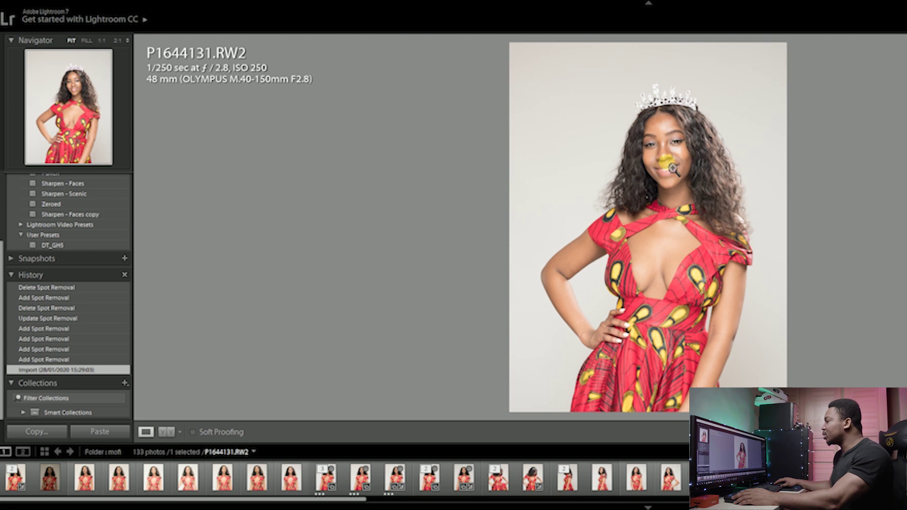
mouse_move(672, 168)
mouse_down()
mouse_move(668, 96)
mouse_move(675, 163)
mouse_up()
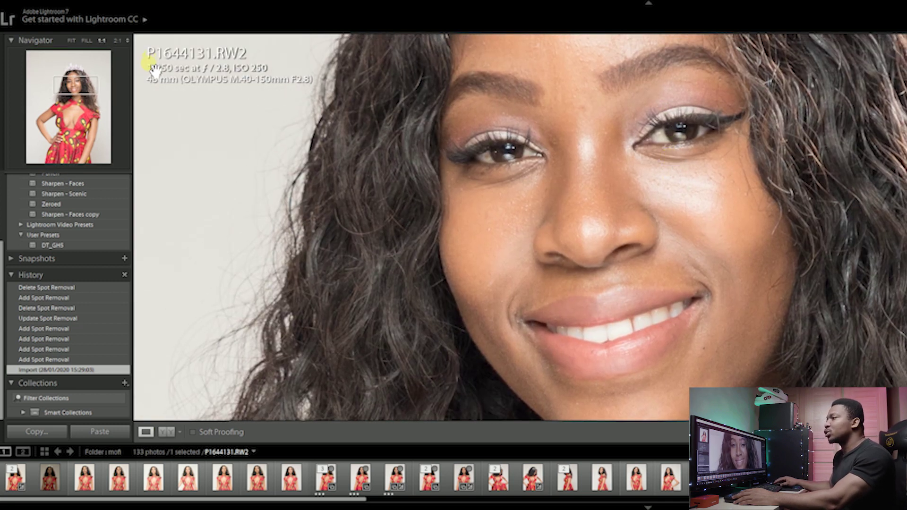
click(126, 41)
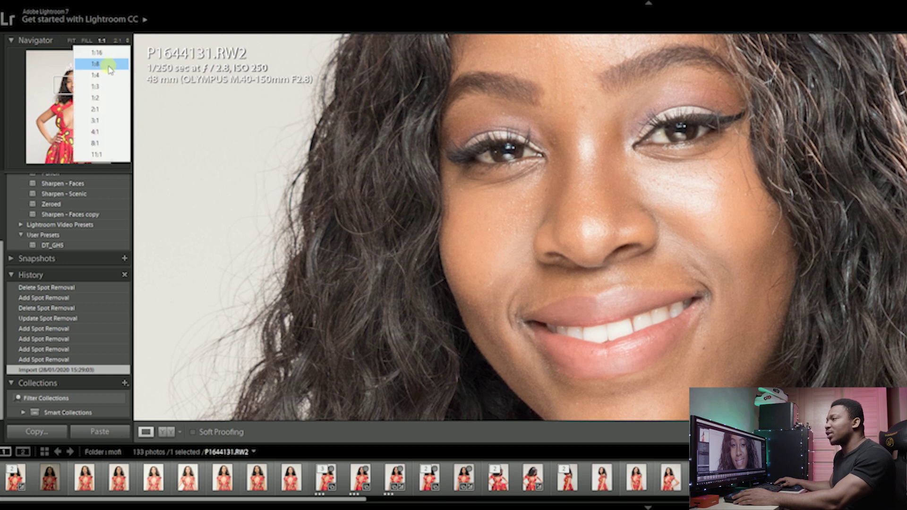
click(97, 36)
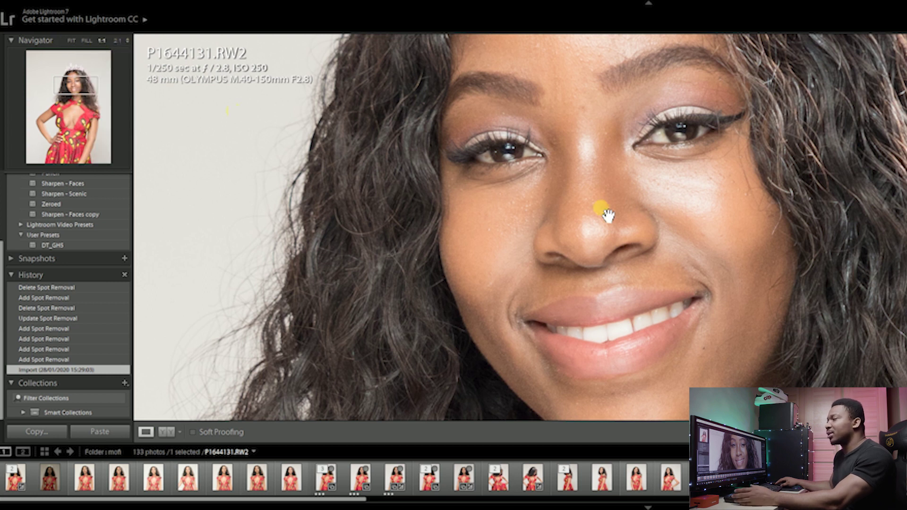
drag(642, 174, 652, 213)
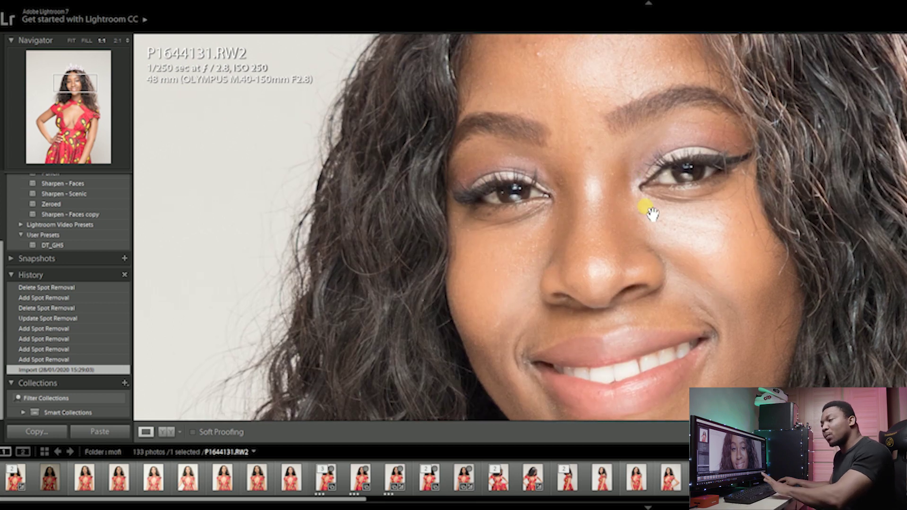
click(121, 42)
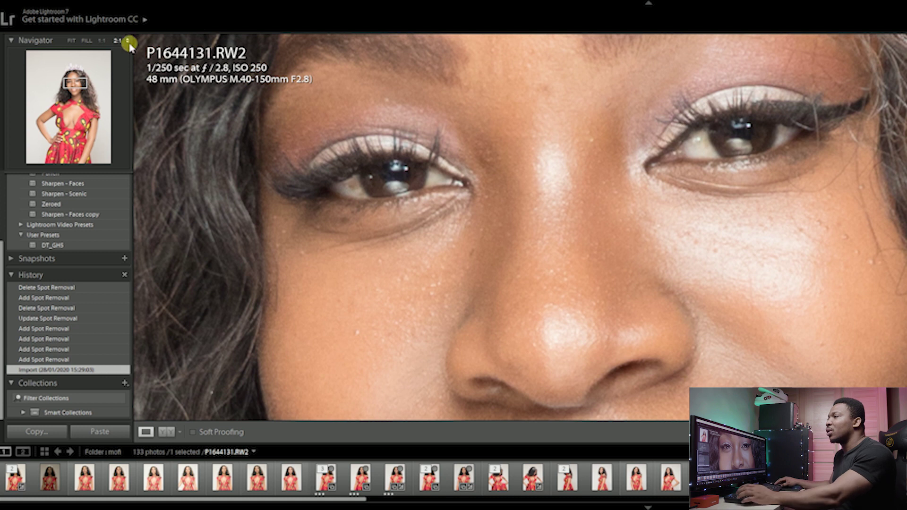
click(128, 42)
click(103, 42)
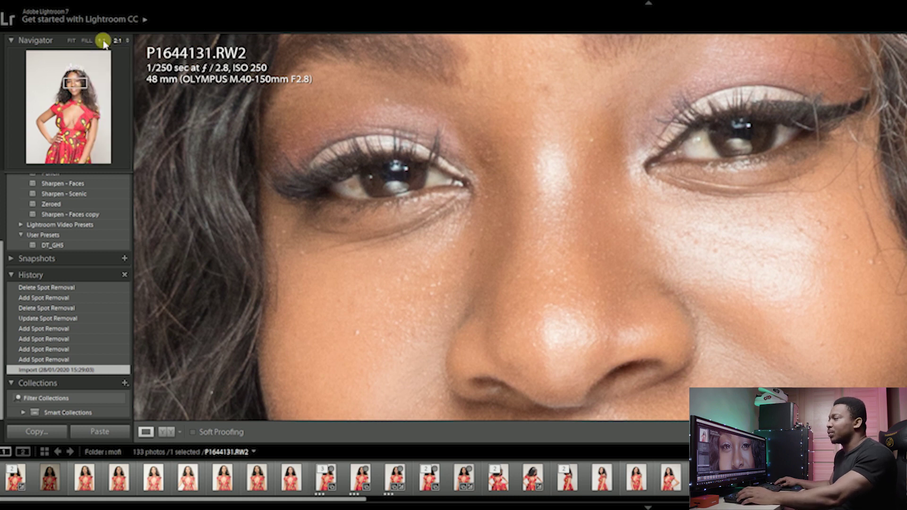
drag(606, 257, 638, 262)
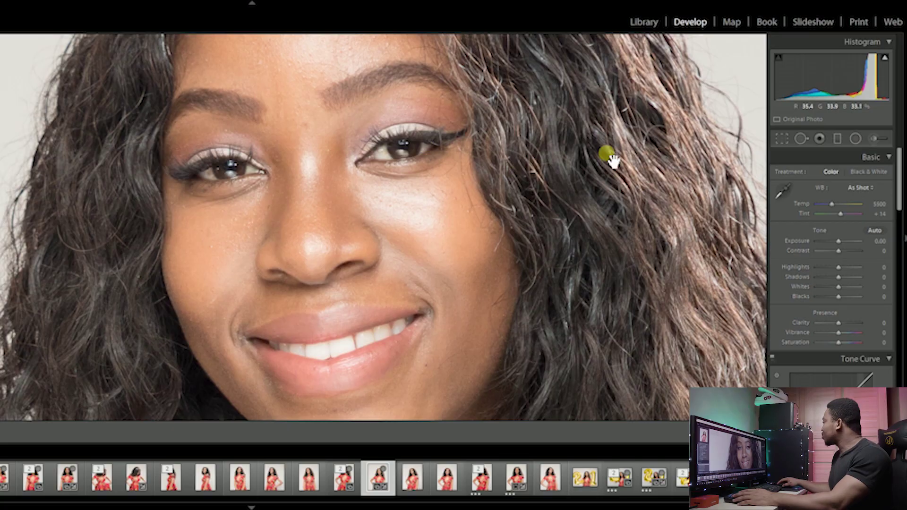
- Set the Heal brush to feather 64 and opacity 1, and paint under the right-hand eye
click(799, 139)
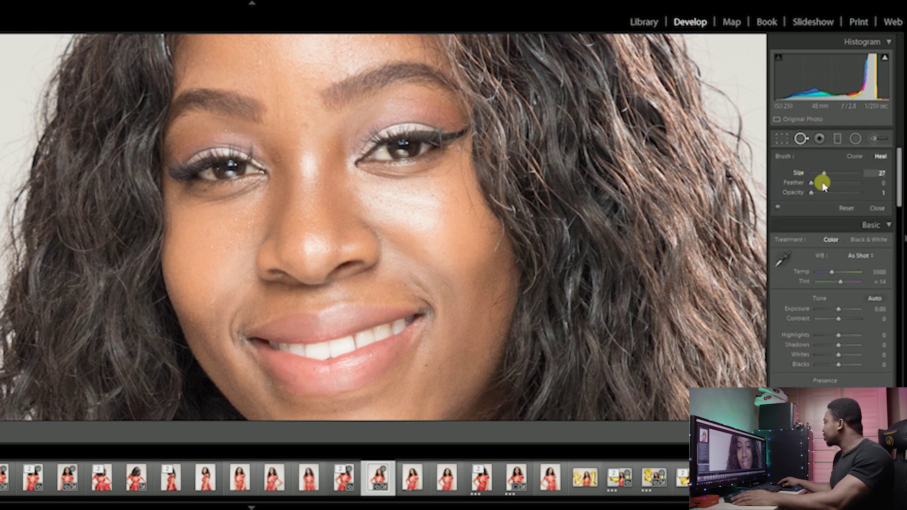
drag(811, 185, 844, 191)
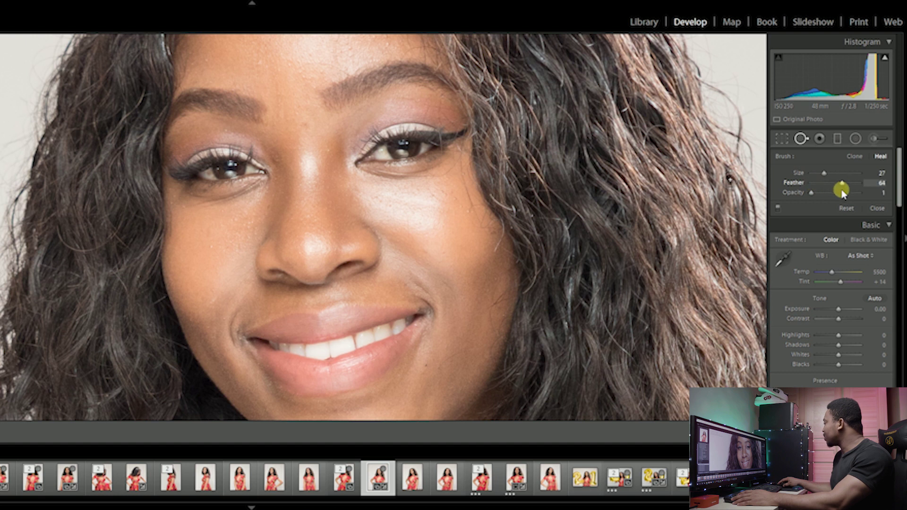
click(811, 194)
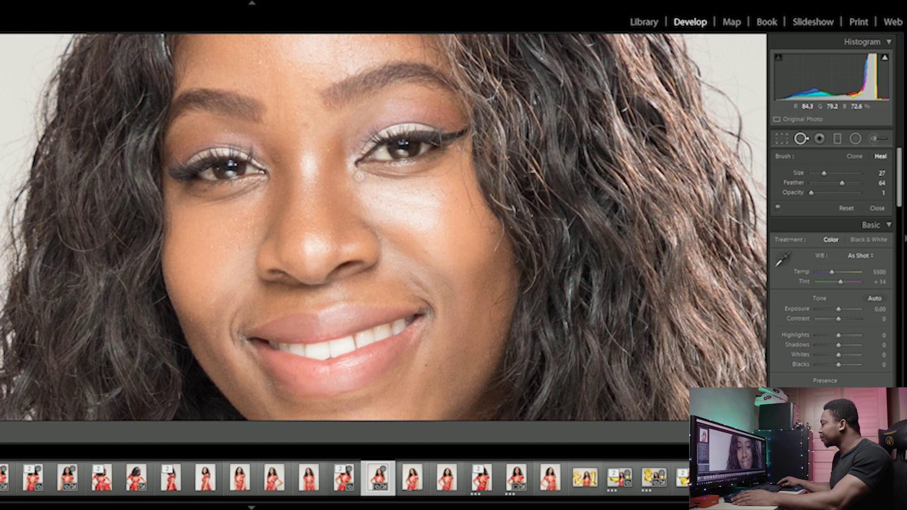
drag(355, 175, 395, 186)
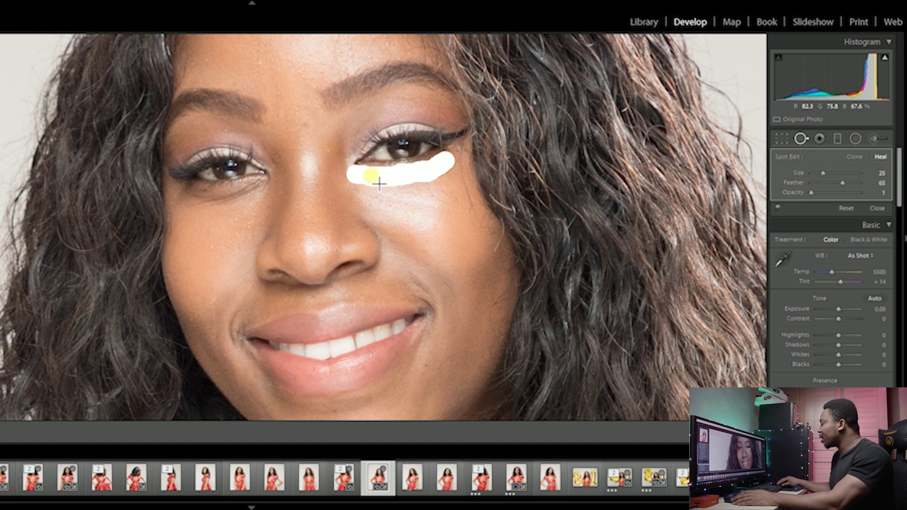
- Finish the right under-eye heal stroke and move its source from the eyebrow to below the eye
drag(372, 179, 370, 179)
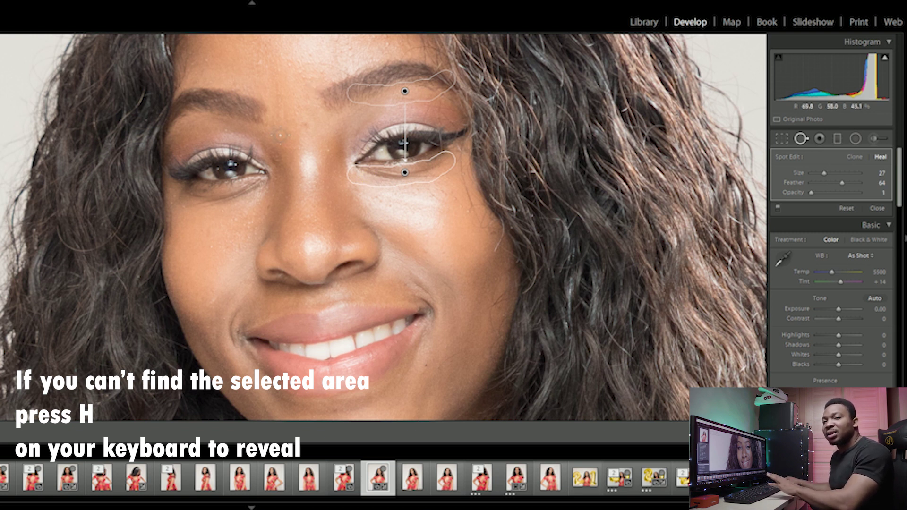
click(389, 181)
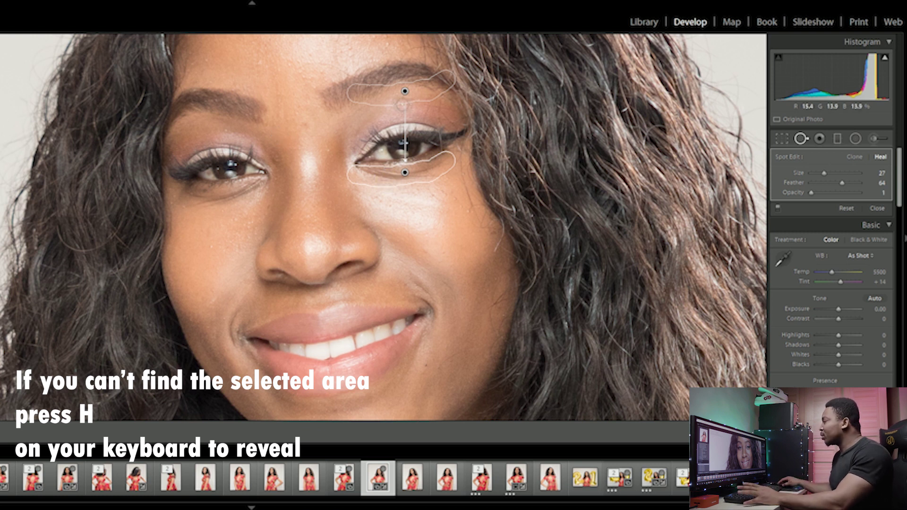
mouse_move(410, 100)
mouse_down()
mouse_move(411, 176)
mouse_move(423, 208)
mouse_move(414, 198)
mouse_up()
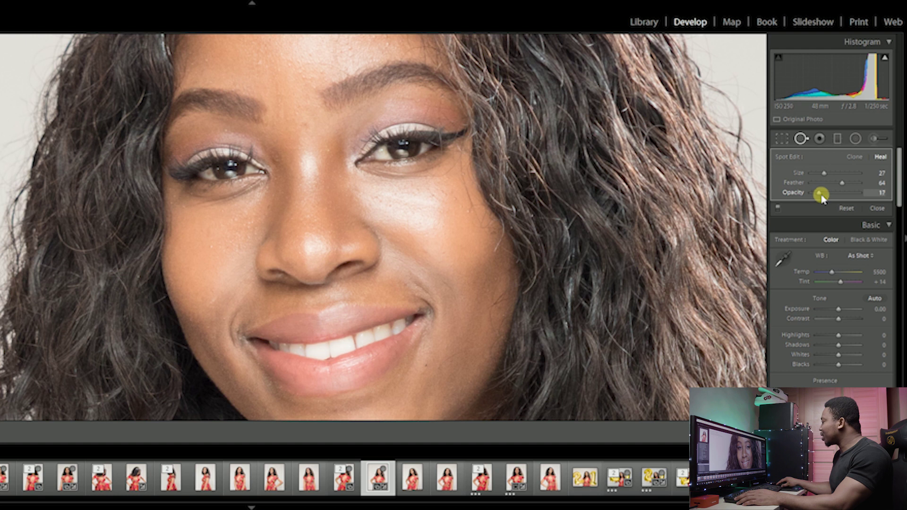
- Compare the heal spot's opacity between full and nearly zero, then settle it at 51
drag(830, 199, 851, 201)
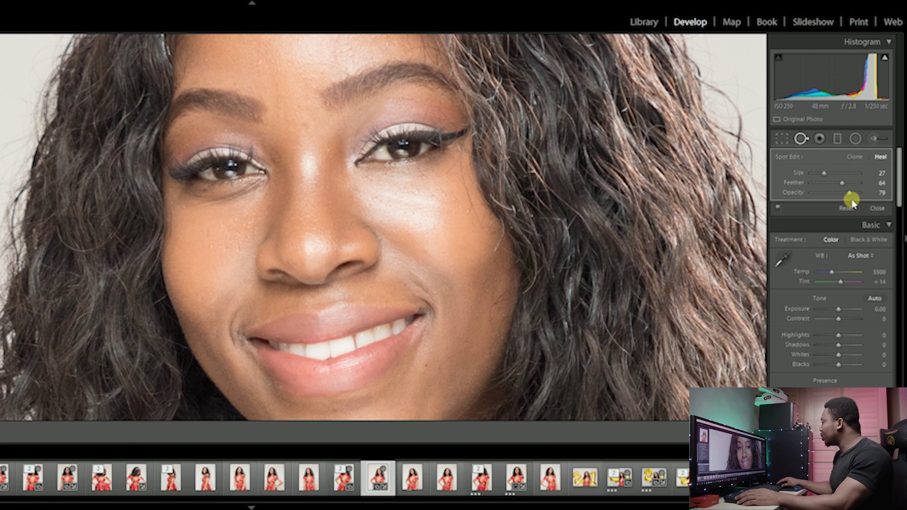
drag(836, 202, 887, 207)
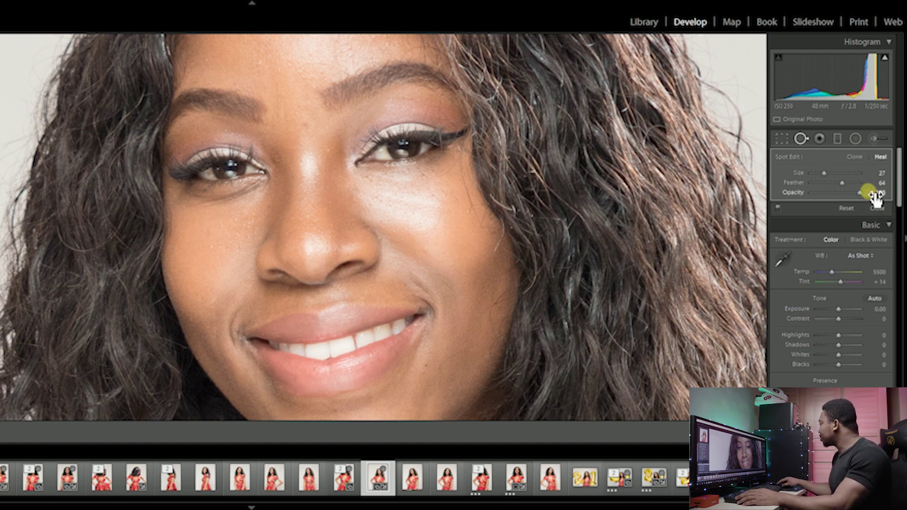
drag(858, 193, 794, 190)
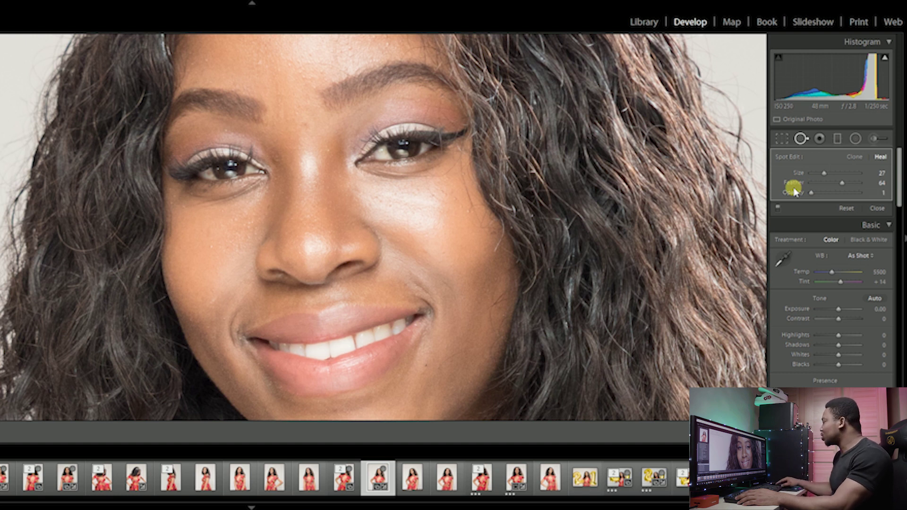
drag(814, 195, 825, 202)
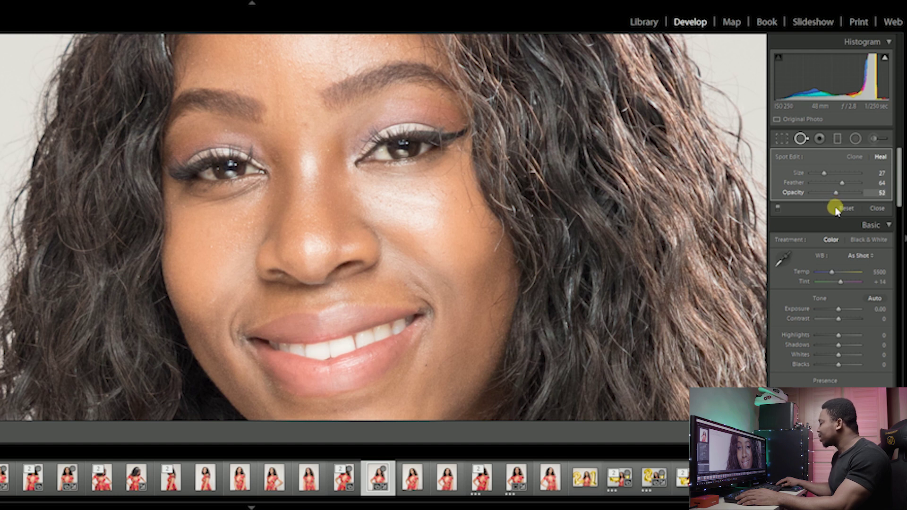
drag(835, 211, 833, 210)
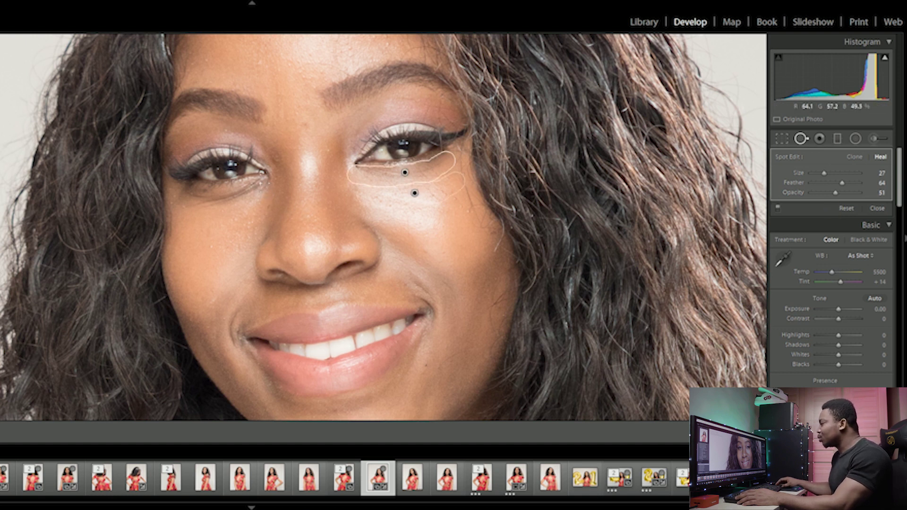
- Paint a heal stroke under the left-hand eye and move its source from the teeth to the cheek
mouse_move(273, 192)
mouse_down()
mouse_move(247, 203)
mouse_move(194, 200)
mouse_move(247, 200)
mouse_up()
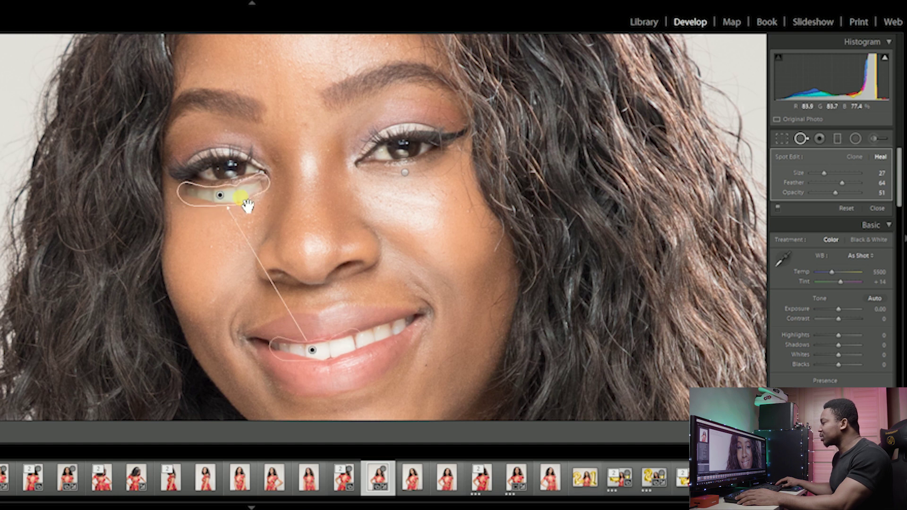
mouse_move(312, 350)
mouse_down()
mouse_move(318, 356)
mouse_move(255, 250)
mouse_move(221, 227)
mouse_up()
- Set the new heal spot's opacity to 62 and toggle Spot Removal off and on to compare
click(850, 256)
click(835, 193)
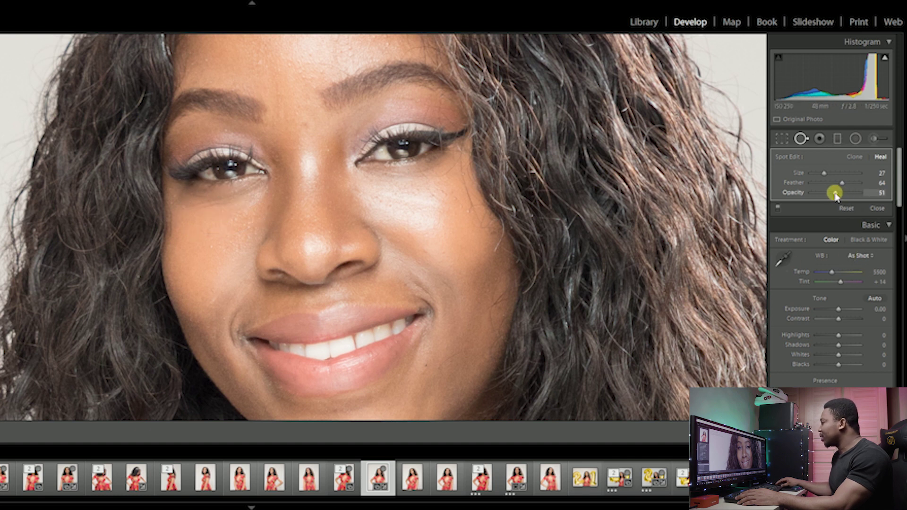
drag(834, 195, 836, 201)
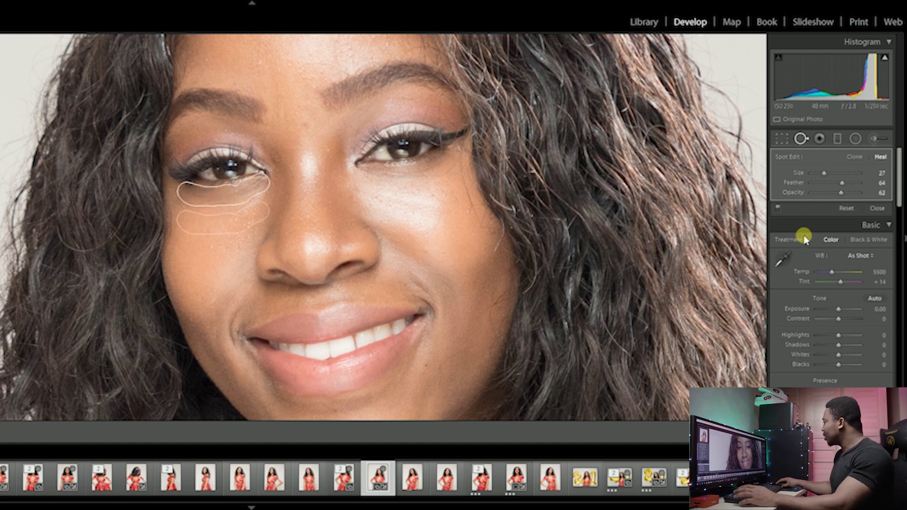
click(778, 208)
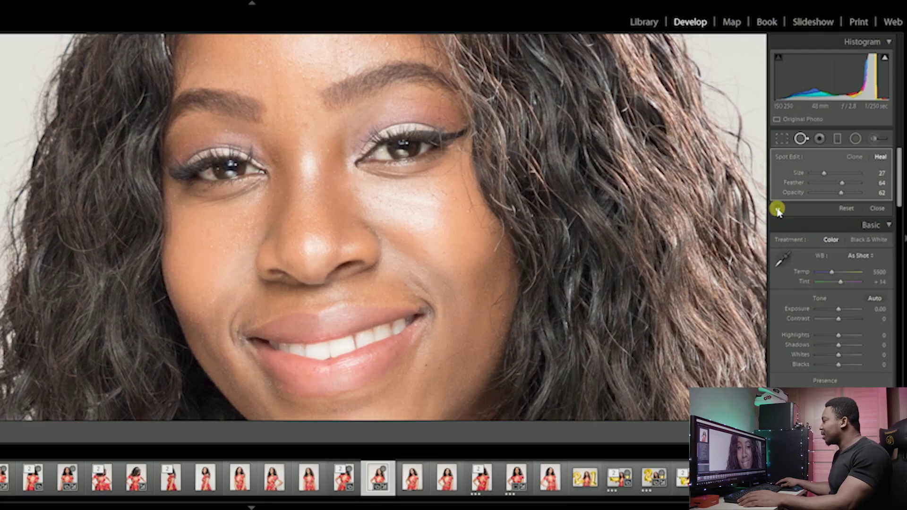
click(776, 209)
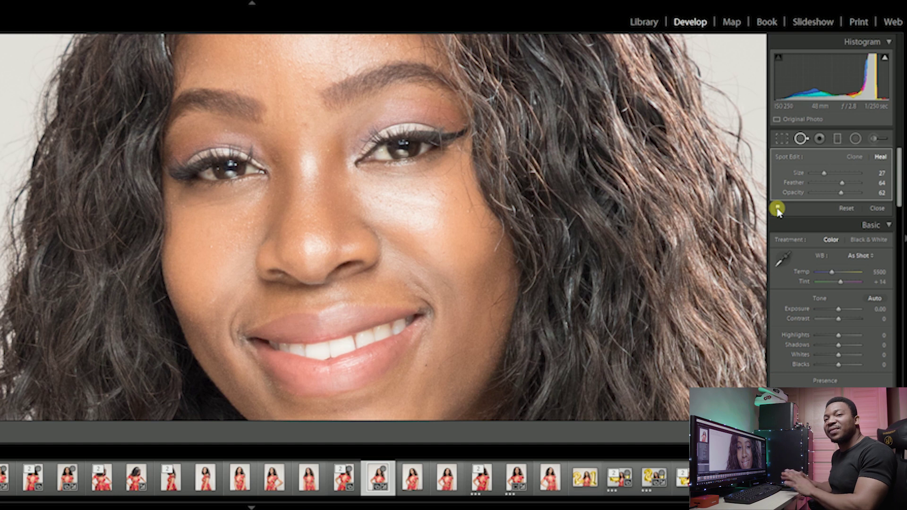